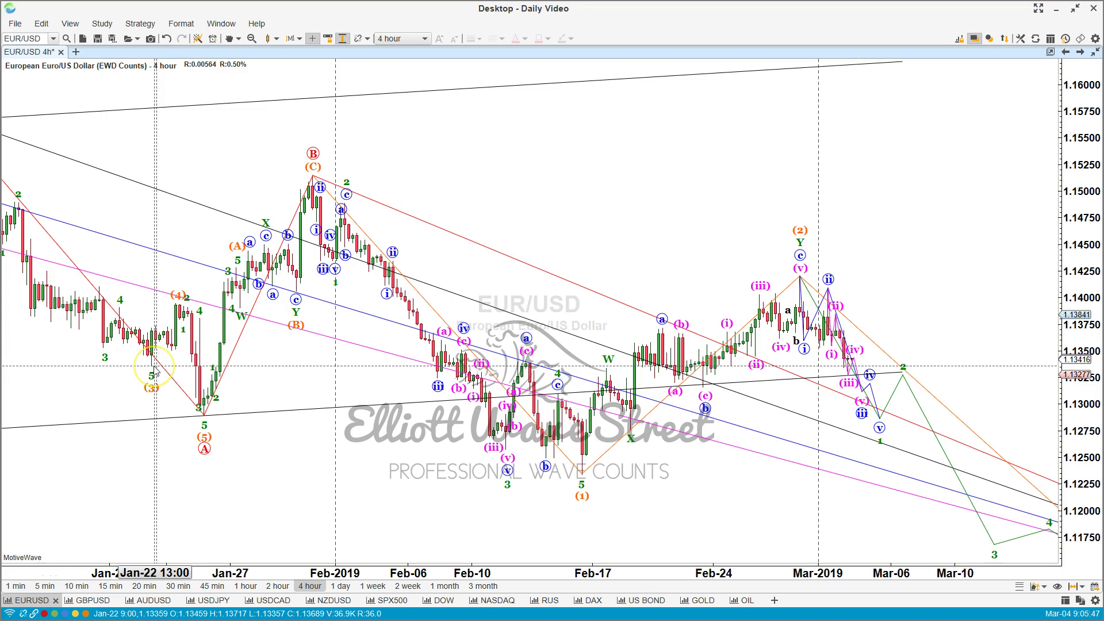
Sketch a green trendline and horizontal levels from the EUR/USD wave (1) low, then clear them
mouse_move(154, 371)
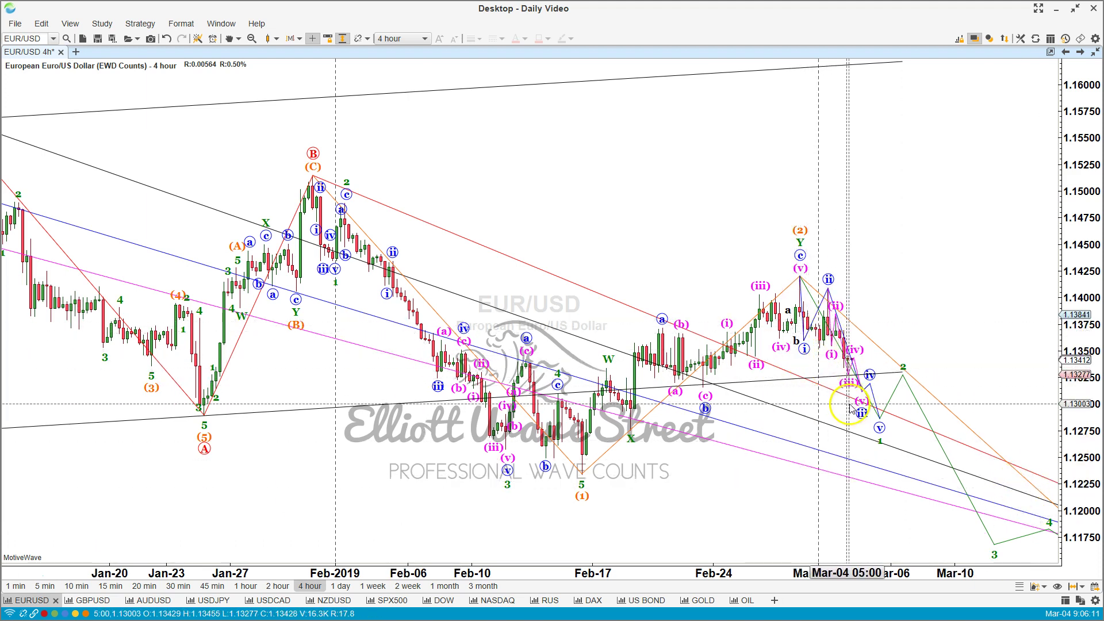
left_click_drag(582, 475, 854, 282)
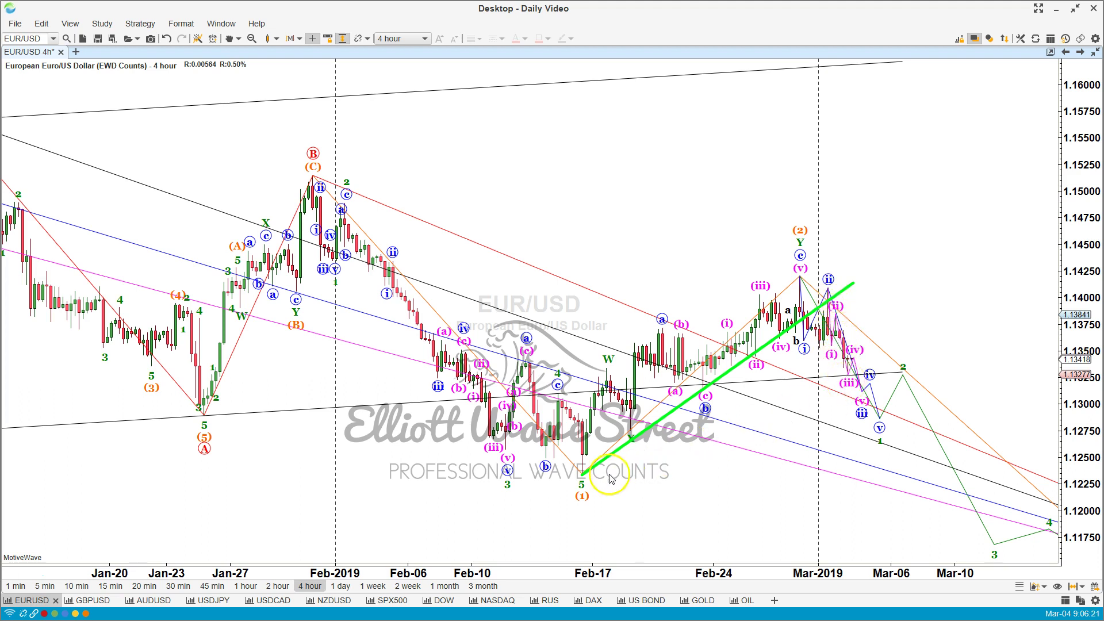
left_click_drag(582, 475, 1045, 479)
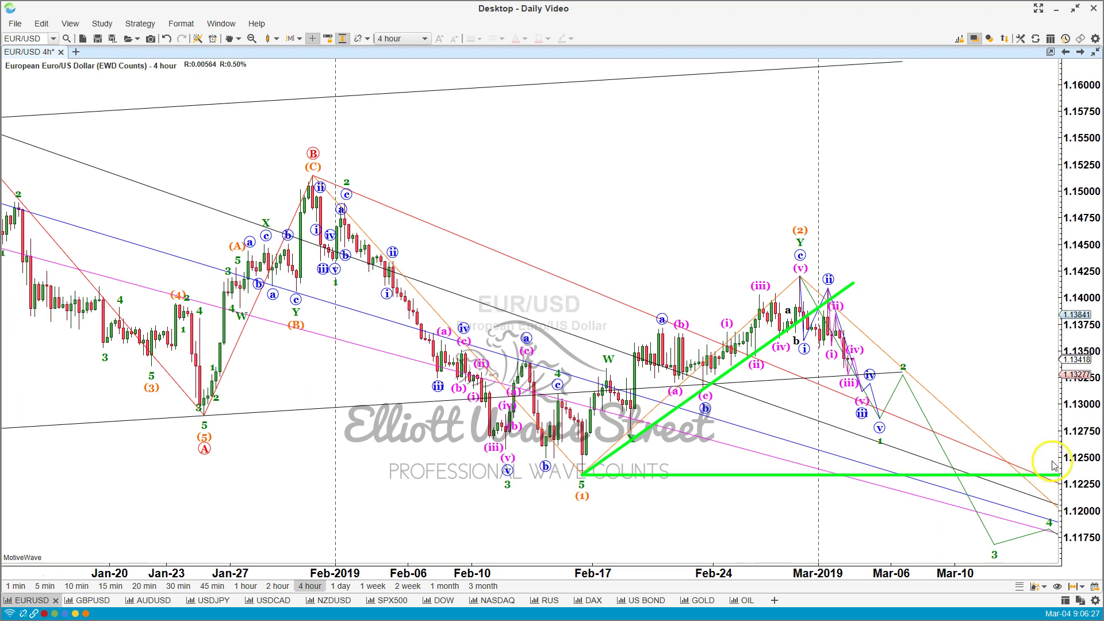
left_click_drag(1049, 459, 553, 458)
left_click(989, 457)
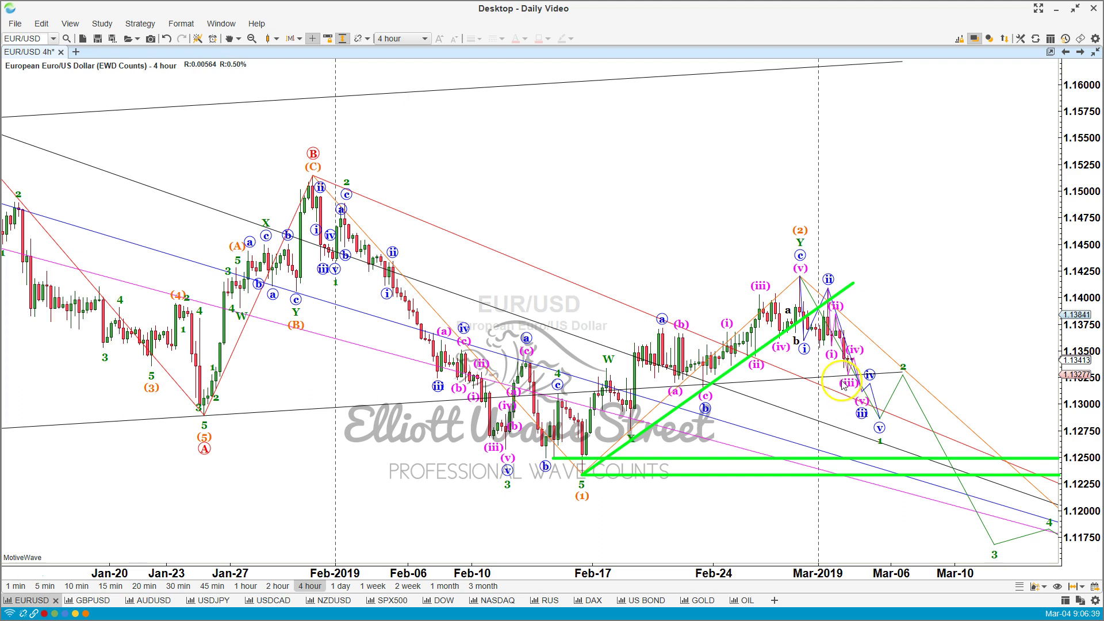
left_click_drag(840, 379, 926, 378)
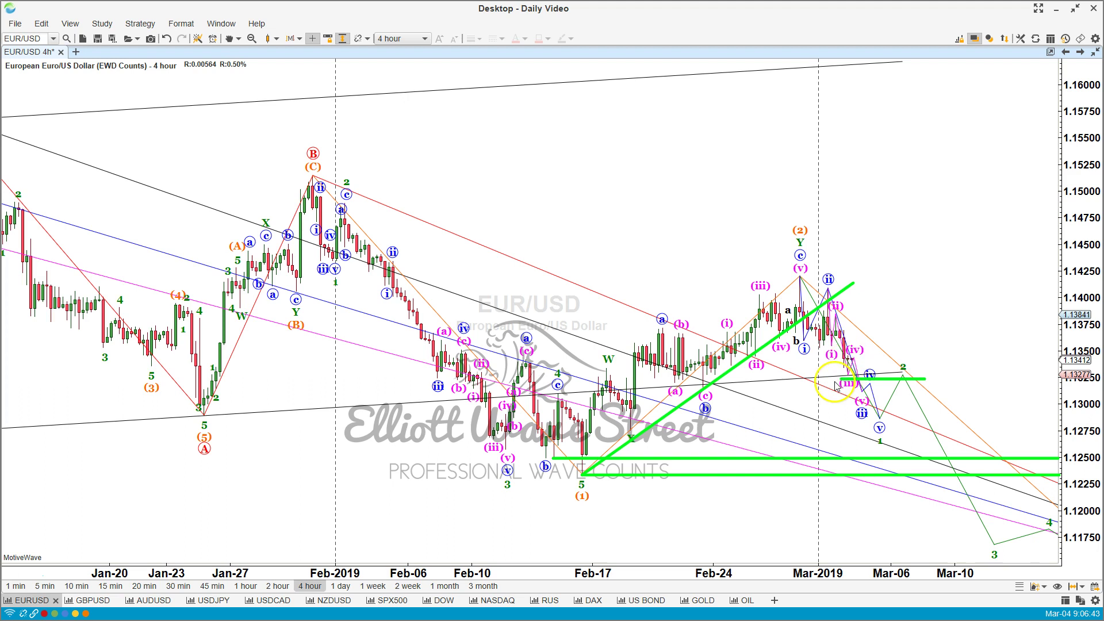
key("Escape")
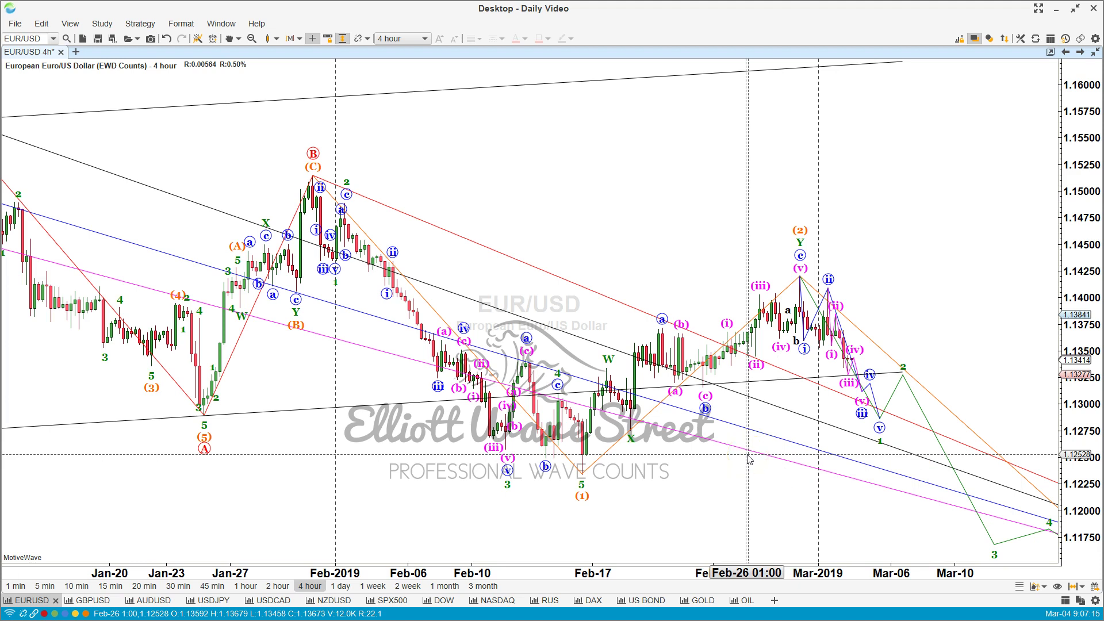
Switch to the GBPUSD chart, view the wave 4 vs 3 ratio analysis, then deselect the pattern
left_click(95, 601)
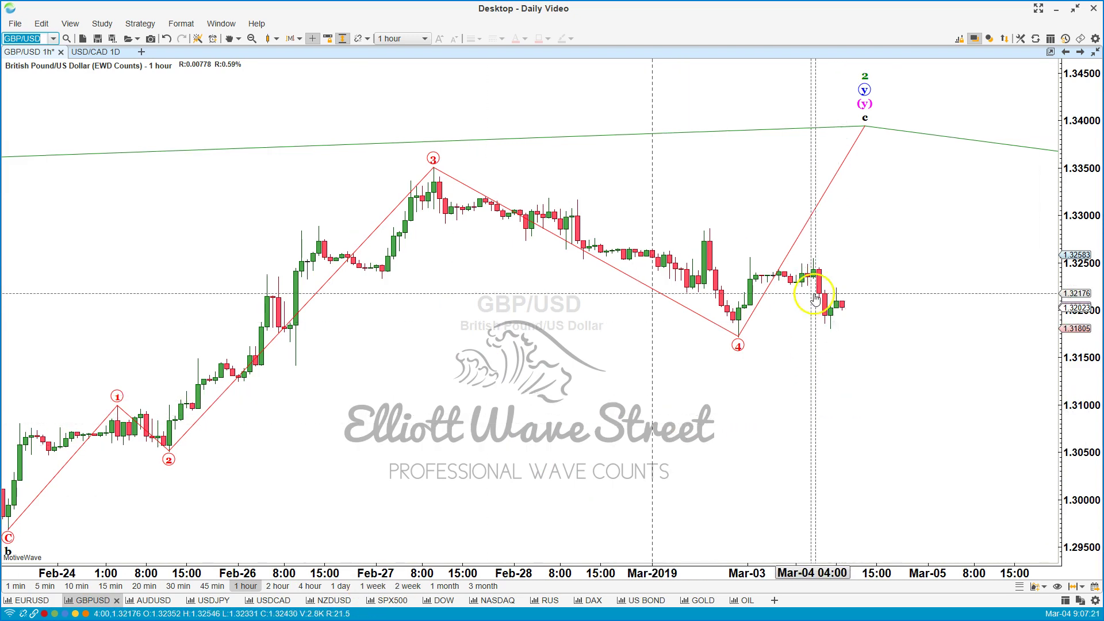
left_click(737, 339)
right_click(737, 339)
mouse_move(837, 467)
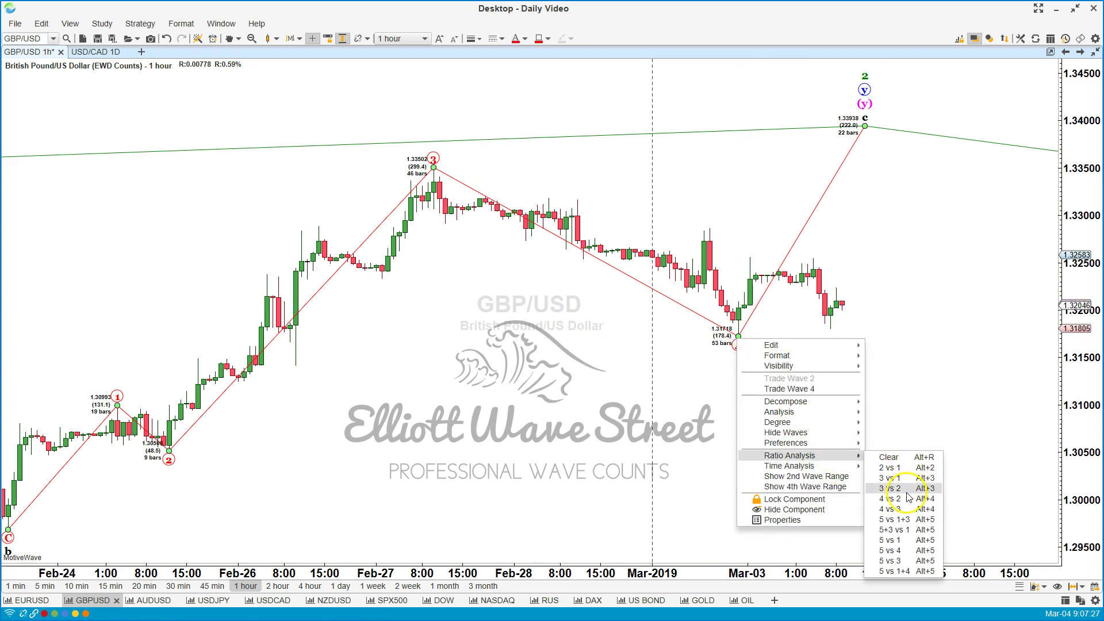
left_click(912, 509)
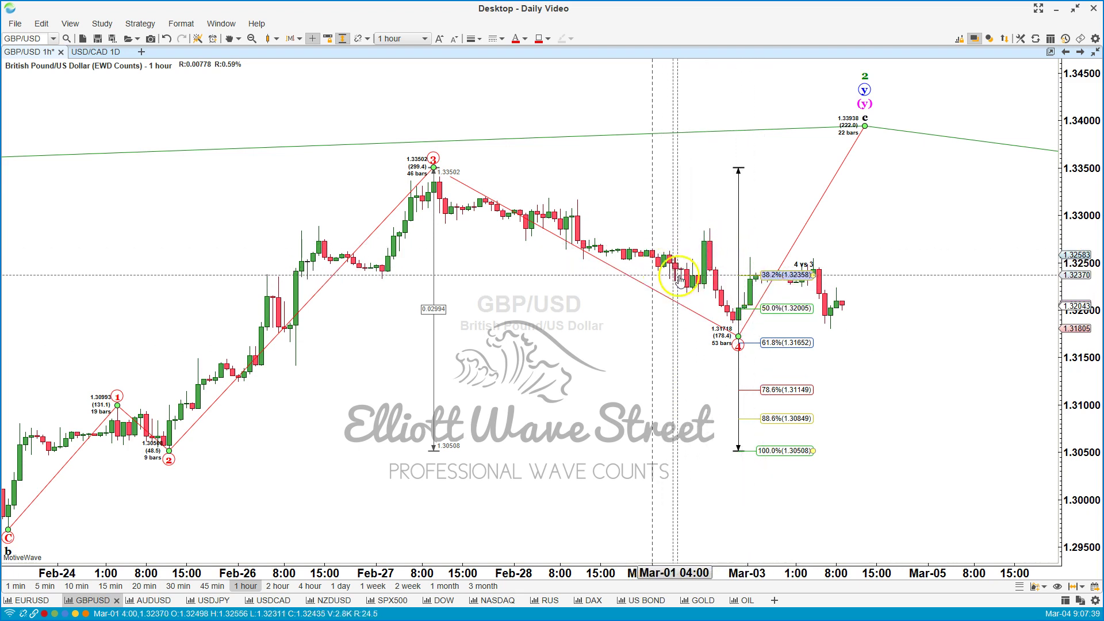
left_click(732, 268)
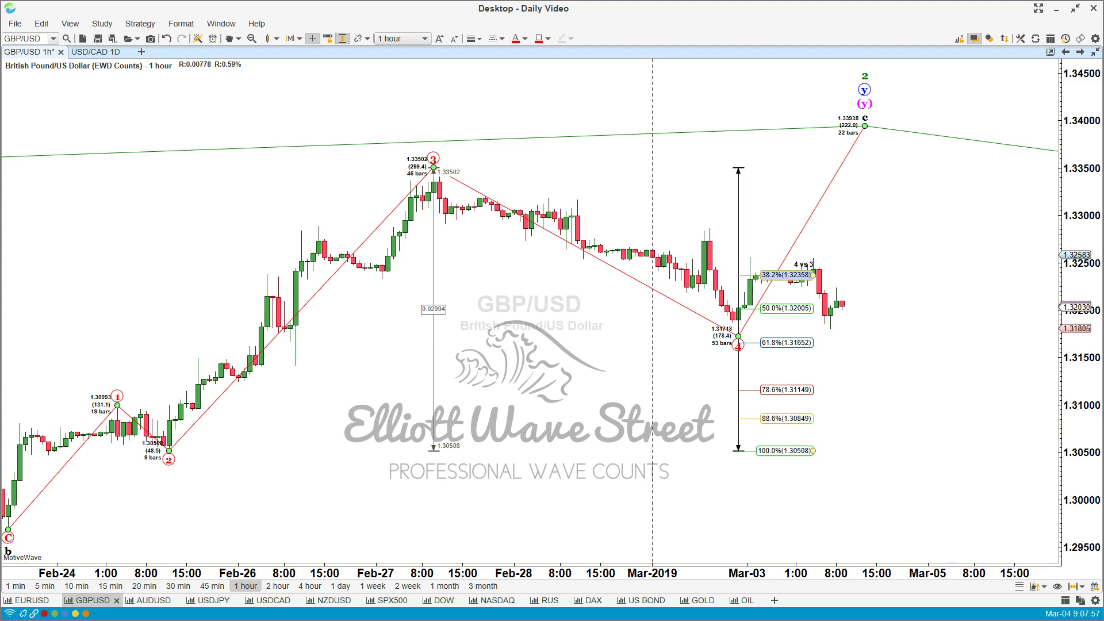
left_click(306, 217)
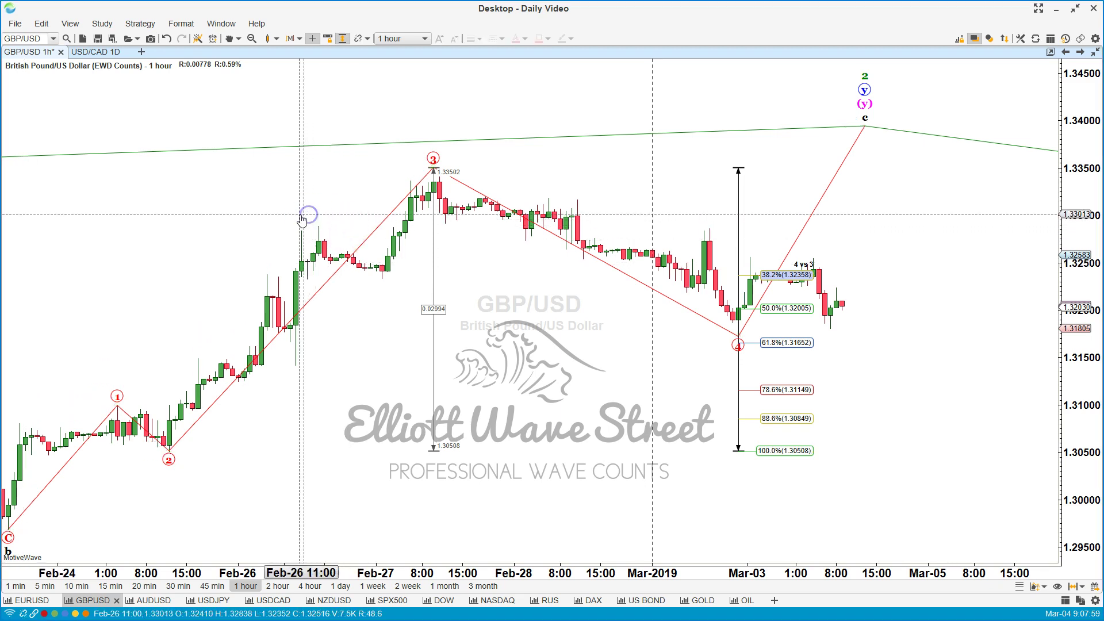
left_click(307, 217)
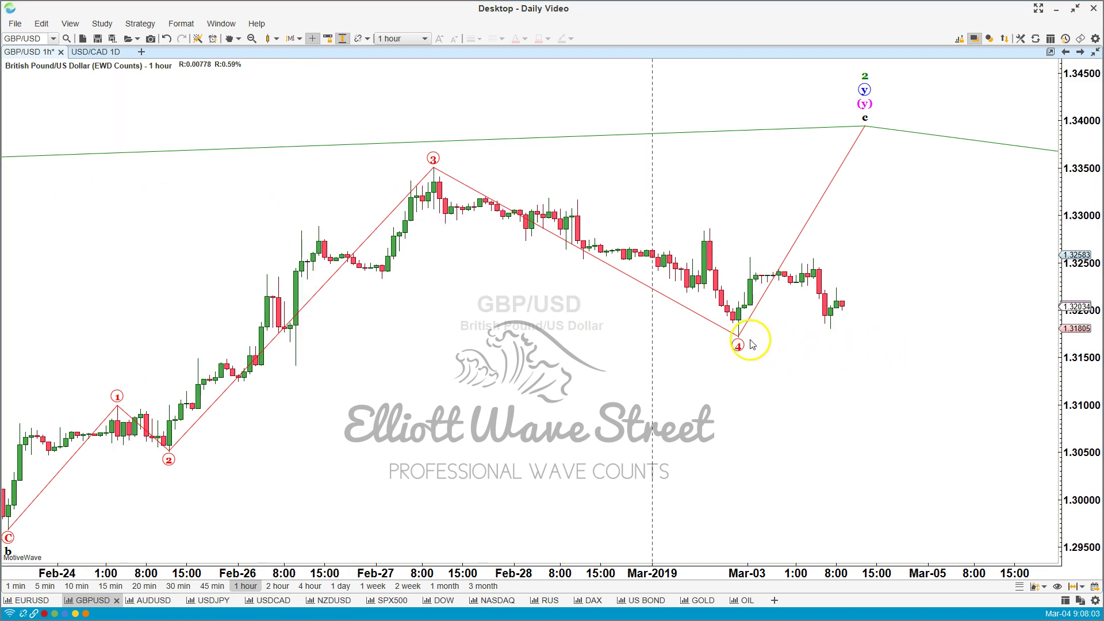
Draw green levels at the wave-4 low, Mar-03 high and wave-3 high, plus a dashed upward projection
left_click_drag(739, 344, 884, 342)
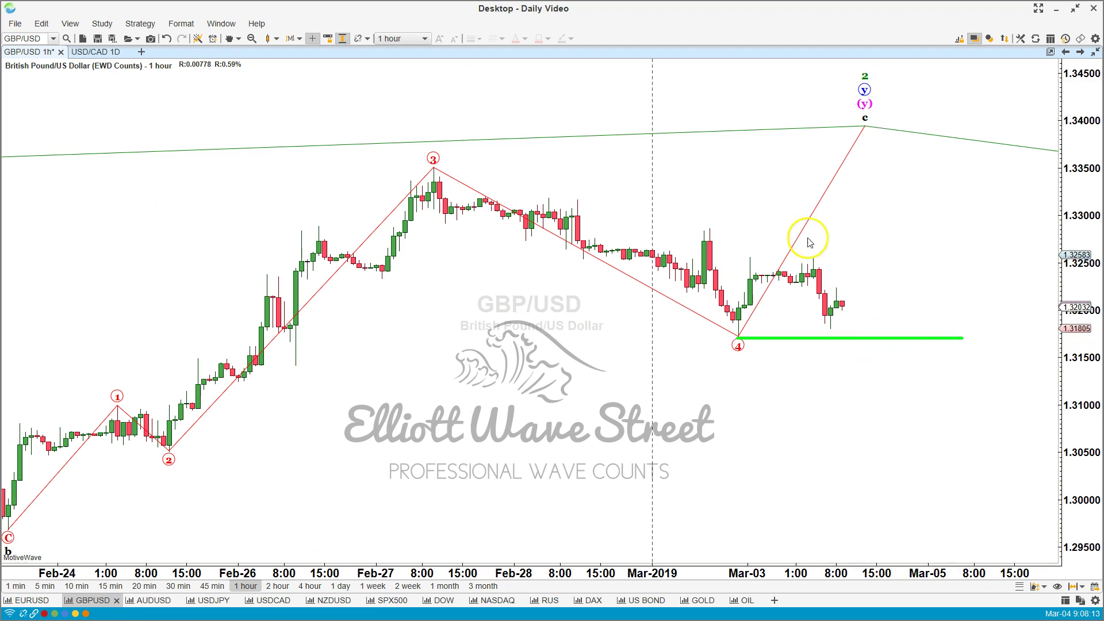
left_click_drag(749, 262, 1019, 261)
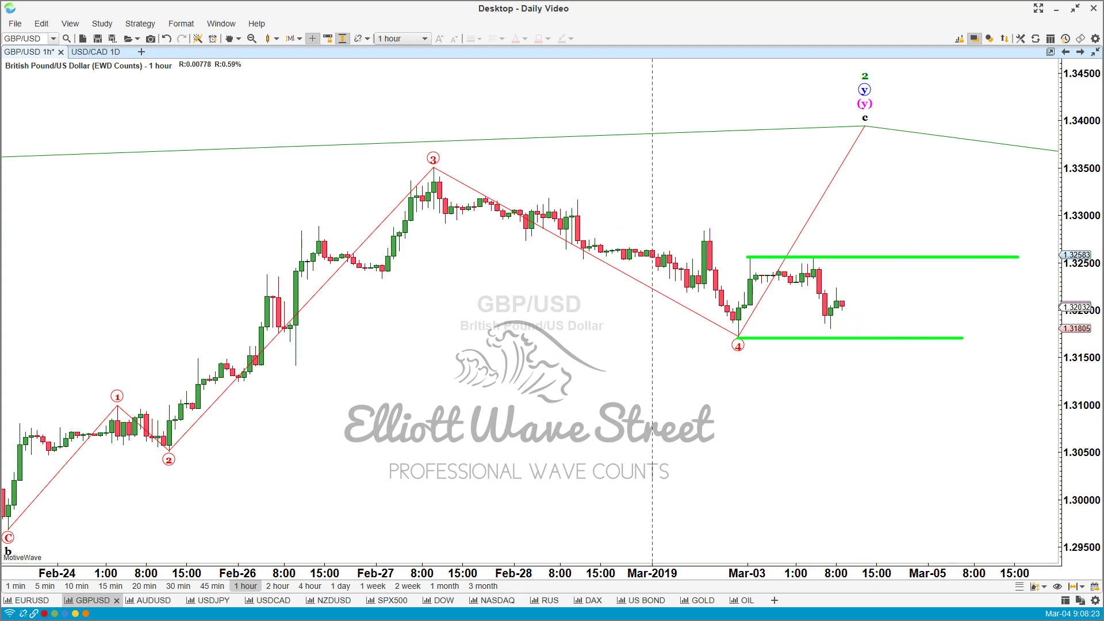
left_click(854, 294)
mouse_move(854, 293)
left_mouse_down()
mouse_move(874, 251)
mouse_move(857, 228)
mouse_move(908, 176)
mouse_move(916, 138)
left_mouse_up()
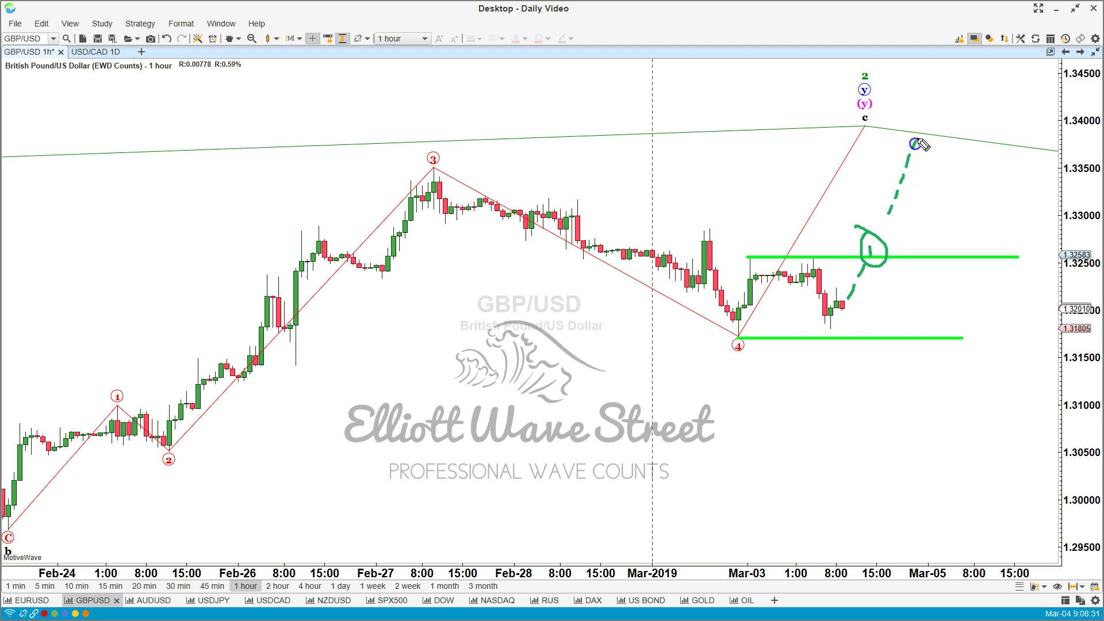
mouse_move(409, 166)
left_mouse_down()
mouse_move(963, 159)
mouse_move(839, 194)
mouse_move(882, 170)
left_mouse_up()
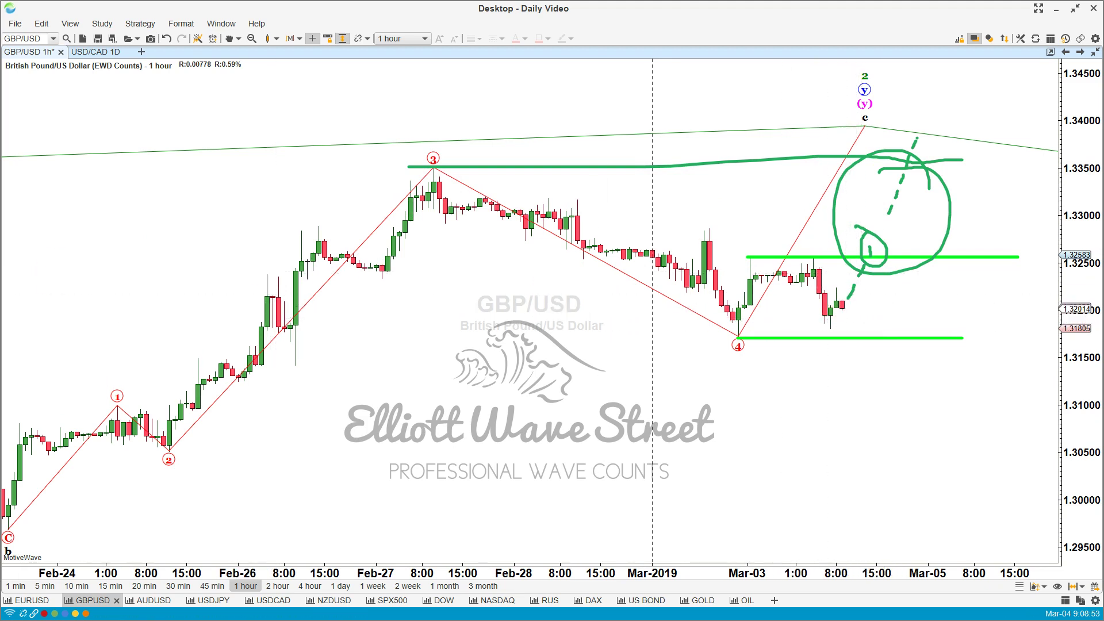
Sketch a red dip, an arrow and a downward line at the last GBP/USD candles, then clear all markings
mouse_move(842, 311)
left_mouse_down()
mouse_move(854, 336)
mouse_move(842, 347)
mouse_move(874, 338)
mouse_move(856, 340)
left_mouse_up()
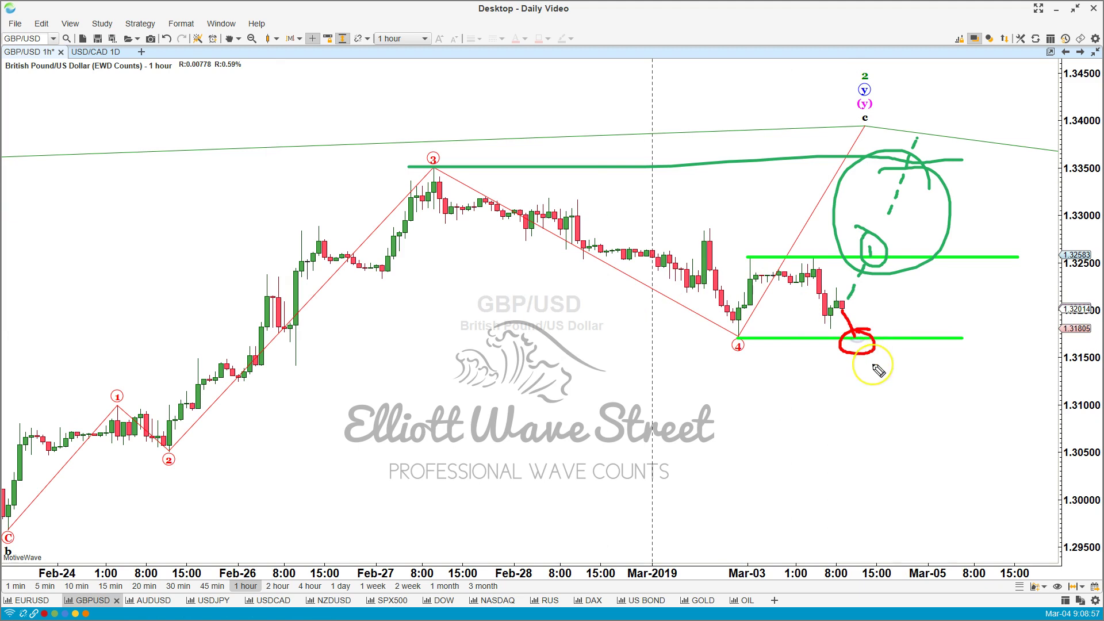
left_click(861, 366)
left_click(867, 371)
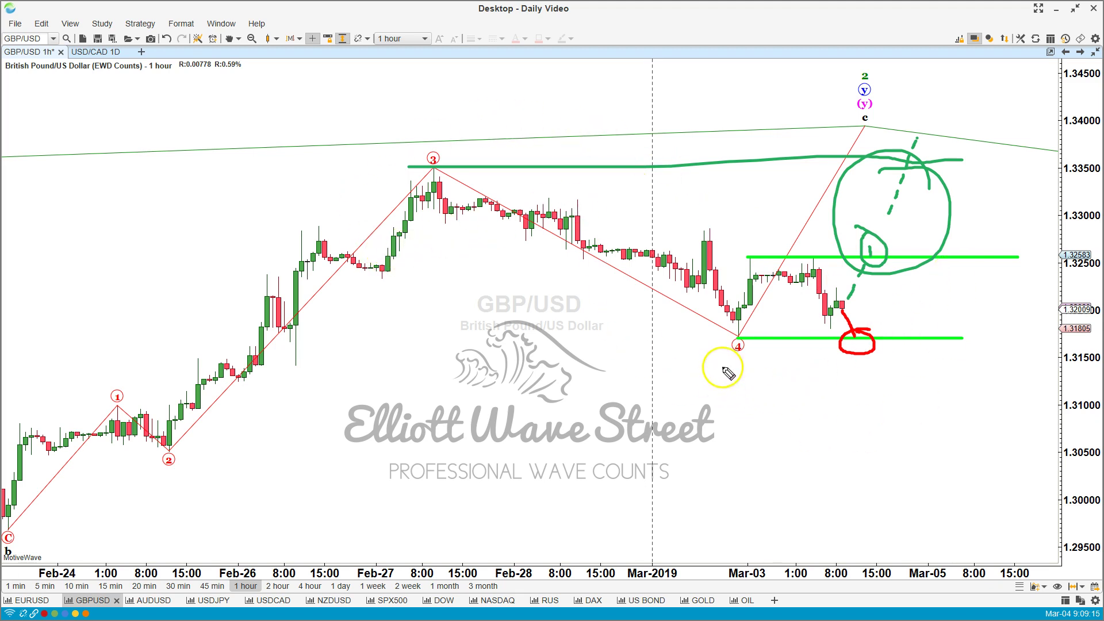
mouse_move(1012, 309)
left_mouse_down()
mouse_move(927, 305)
mouse_move(933, 325)
left_mouse_up()
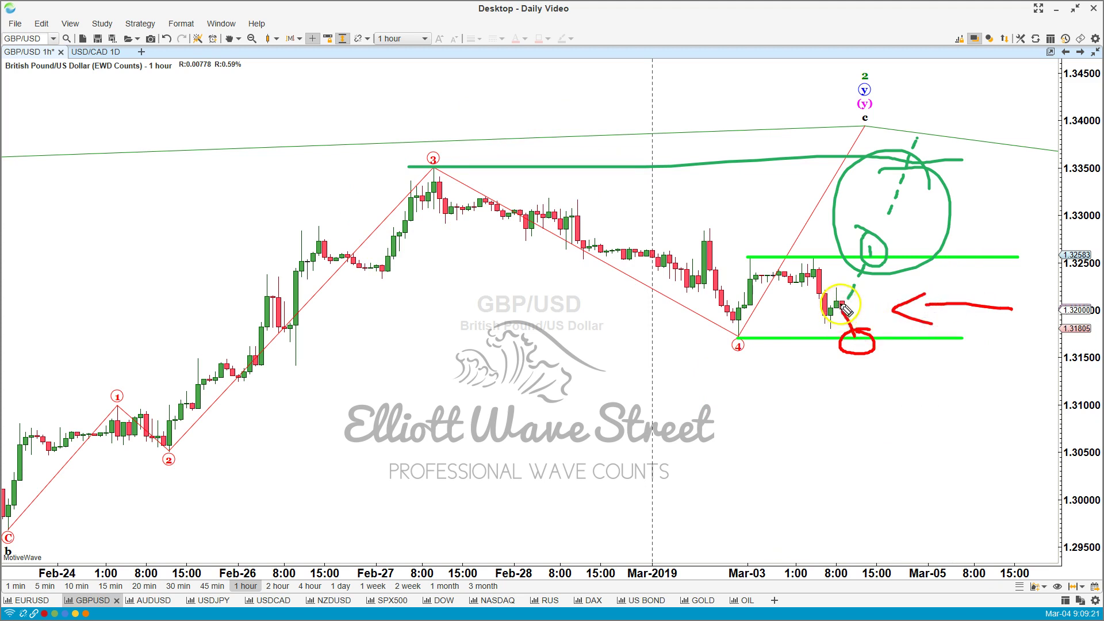
left_click_drag(841, 304, 893, 452)
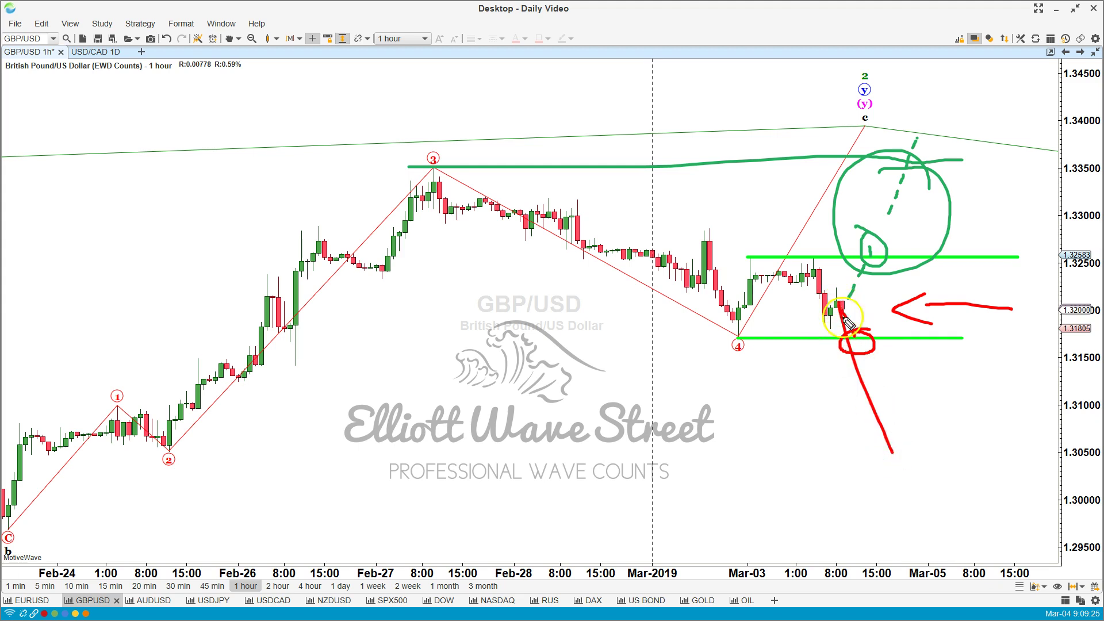
key("Escape")
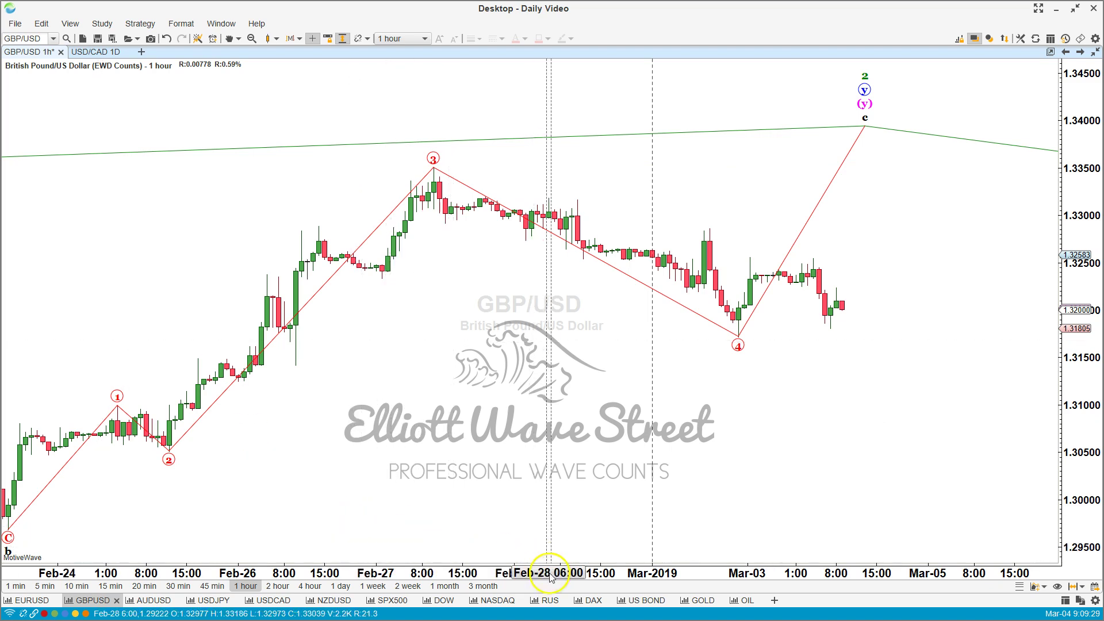
On the SPX500 chart, sketch the decline and rebound after the (3) peak and mark its level
left_click(388, 600)
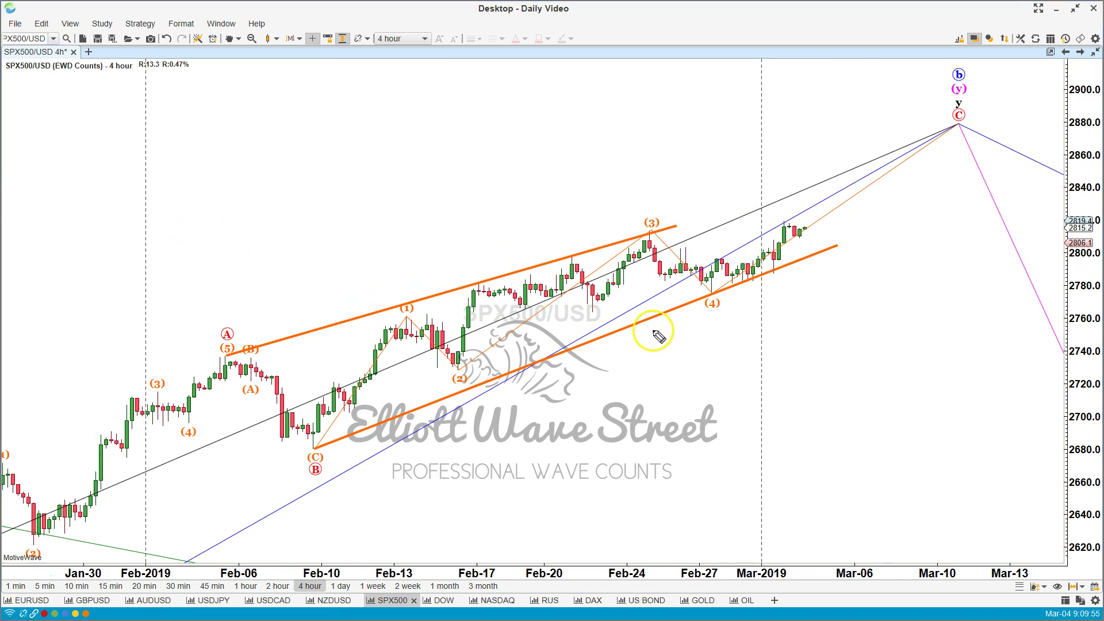
mouse_move(649, 230)
left_mouse_down()
mouse_move(667, 280)
mouse_move(681, 254)
mouse_move(713, 295)
left_mouse_up()
left_click_drag(676, 248, 780, 242)
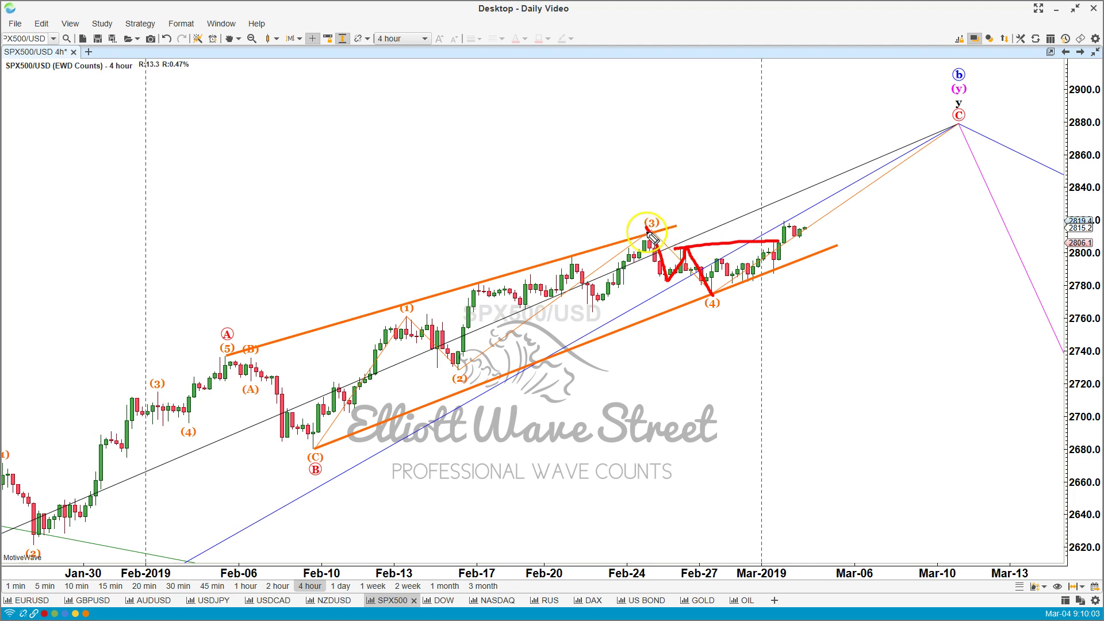
mouse_move(649, 229)
left_mouse_down()
mouse_move(817, 230)
mouse_move(805, 210)
mouse_move(771, 232)
mouse_move(828, 236)
mouse_move(790, 210)
left_mouse_up()
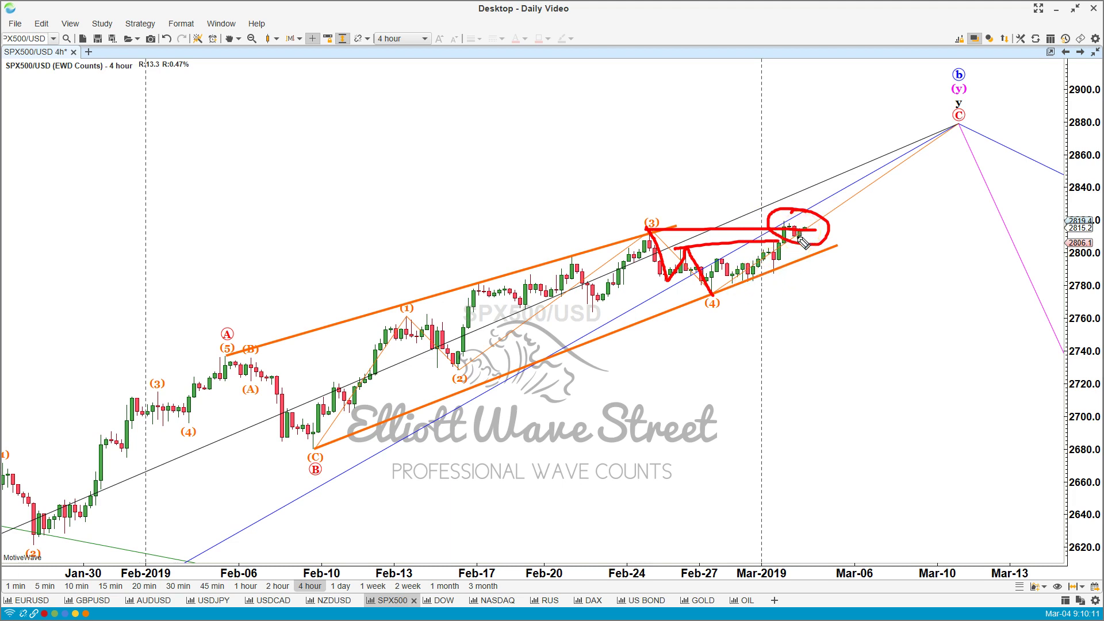
Sketch the projected rise to C and fall to about 2675, clear them, and bring the browser forward
left_click_drag(812, 218, 935, 135)
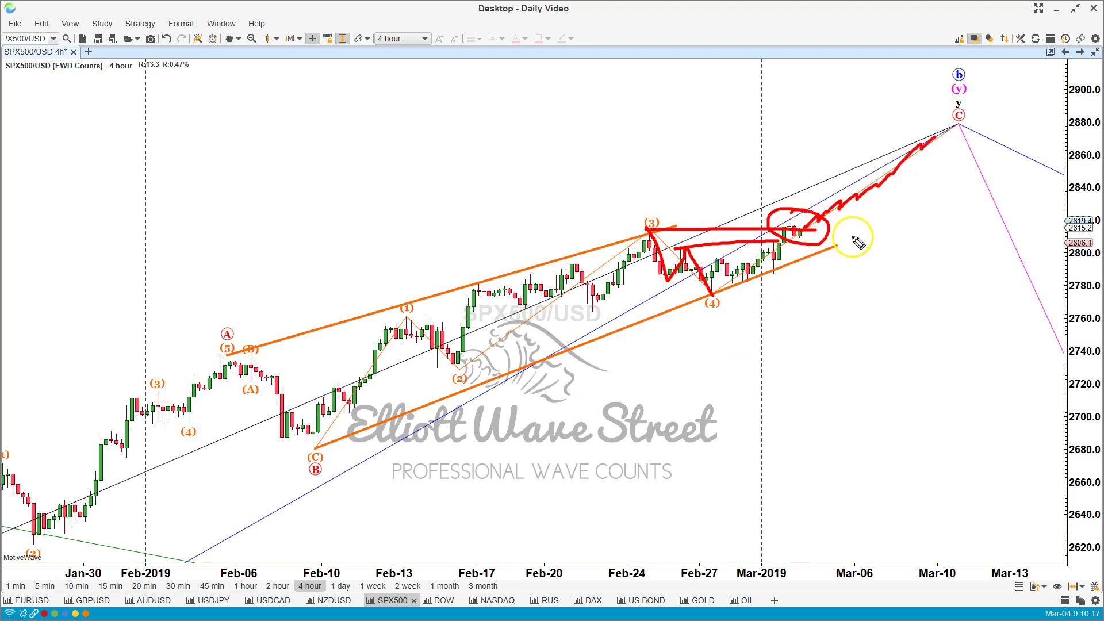
mouse_move(949, 137)
left_mouse_down()
mouse_move(974, 316)
mouse_move(966, 459)
left_mouse_up()
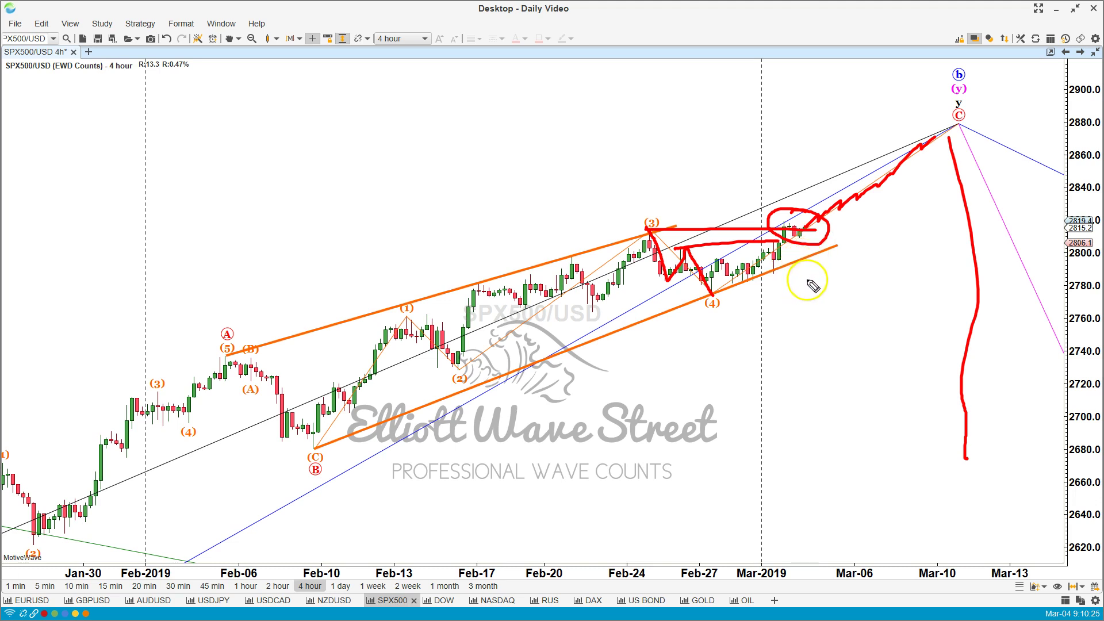
key("Escape")
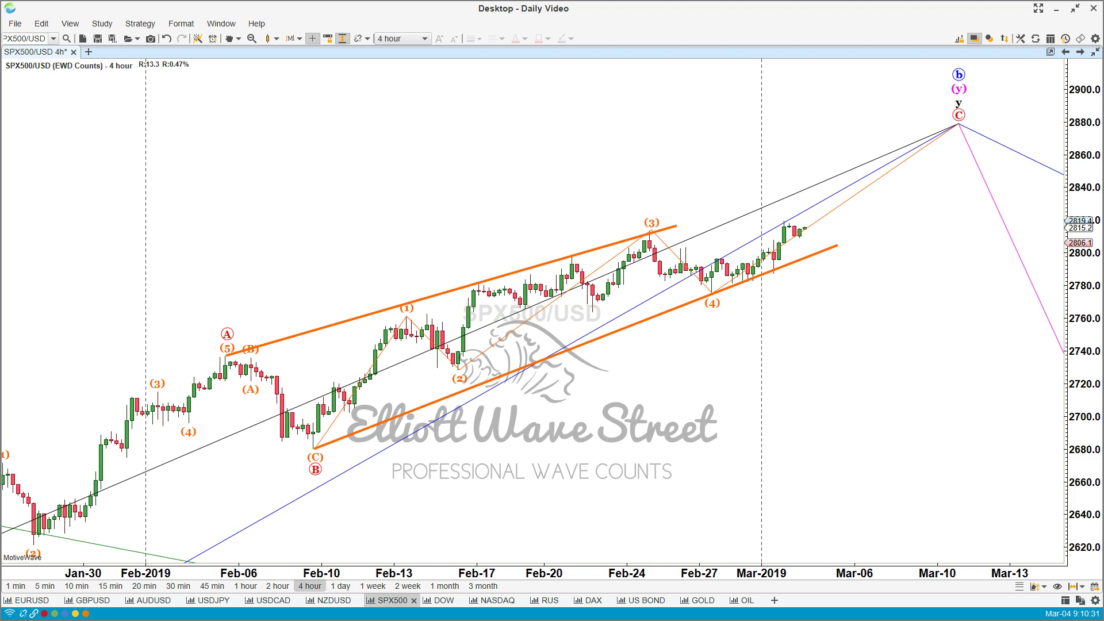
left_click_drag(54, 207, 575, 13)
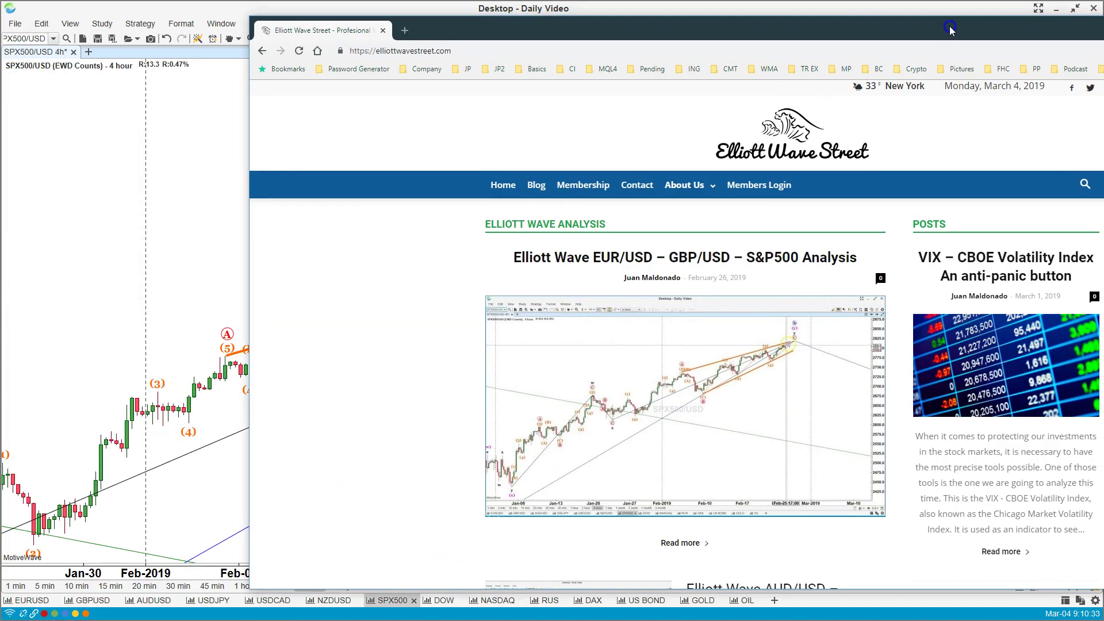
Maximize the browser and open the Elliott Wave Street Membership page
double_click(717, 27)
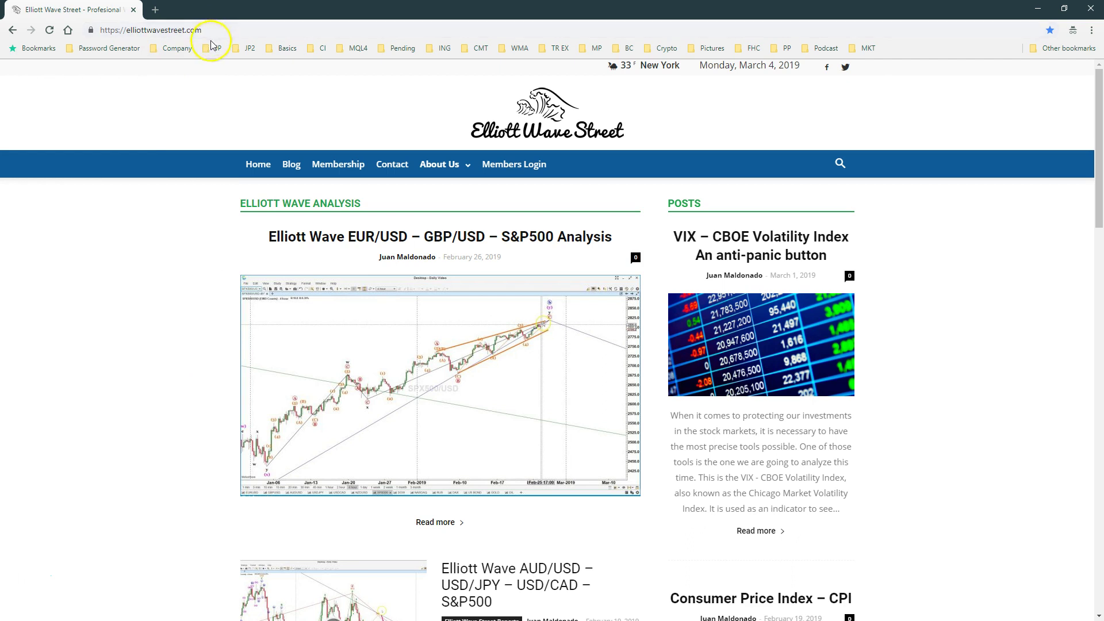
left_click(340, 166)
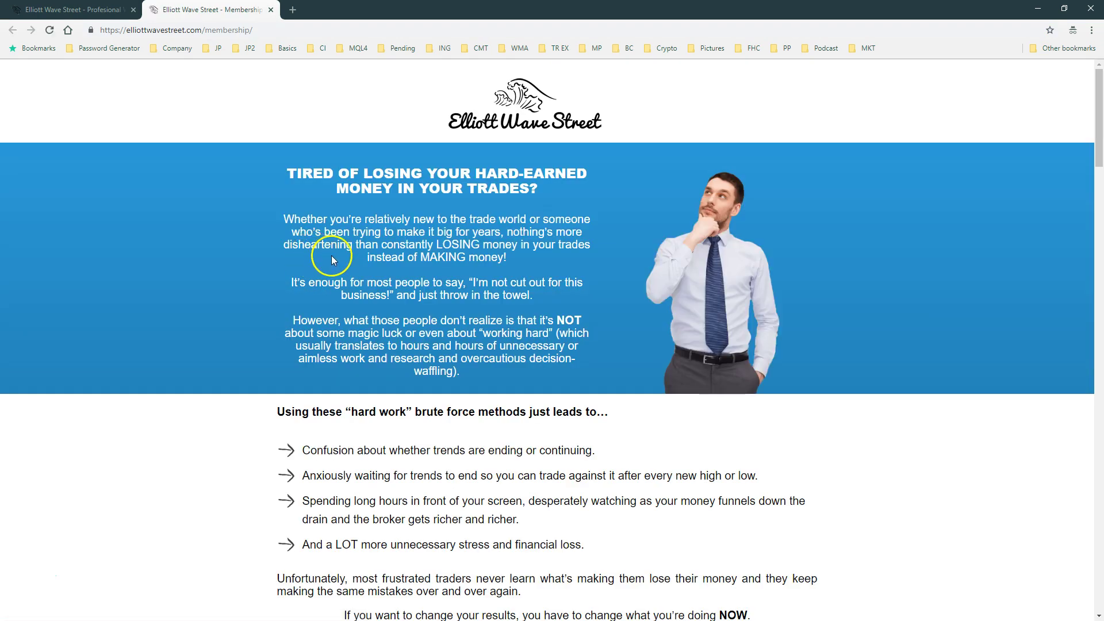
Scroll down to the Platinum Membership pricing: $19 USD first-month trial, then $75 USD per month
scroll(332, 255, "down", 8)
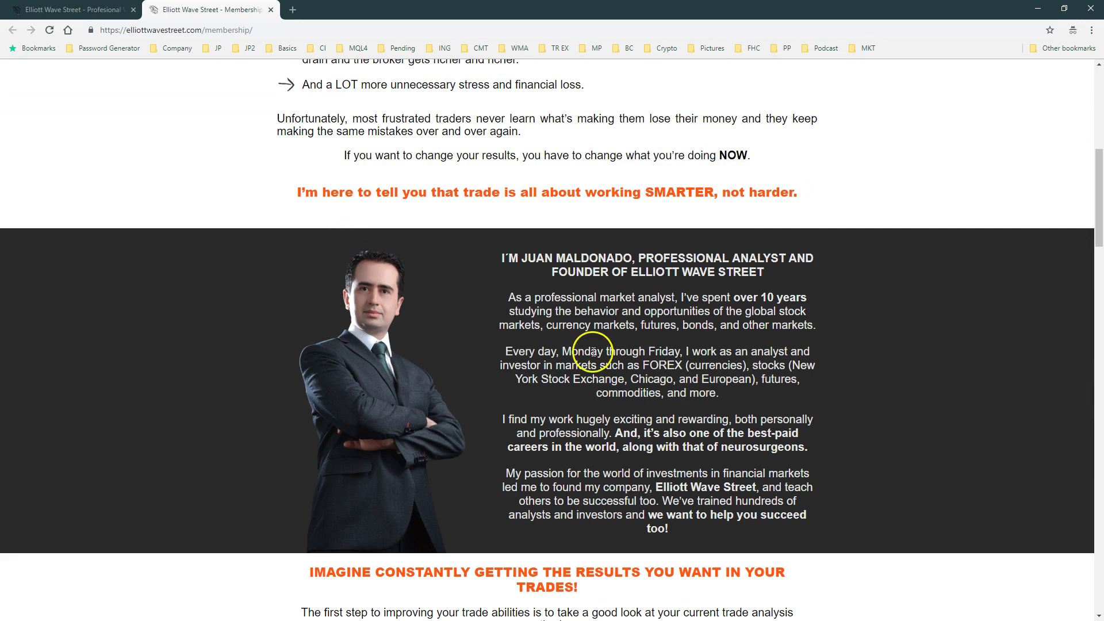
scroll(553, 386, "down", 3)
scroll(560, 368, "down", 5)
scroll(568, 410, "down", 5)
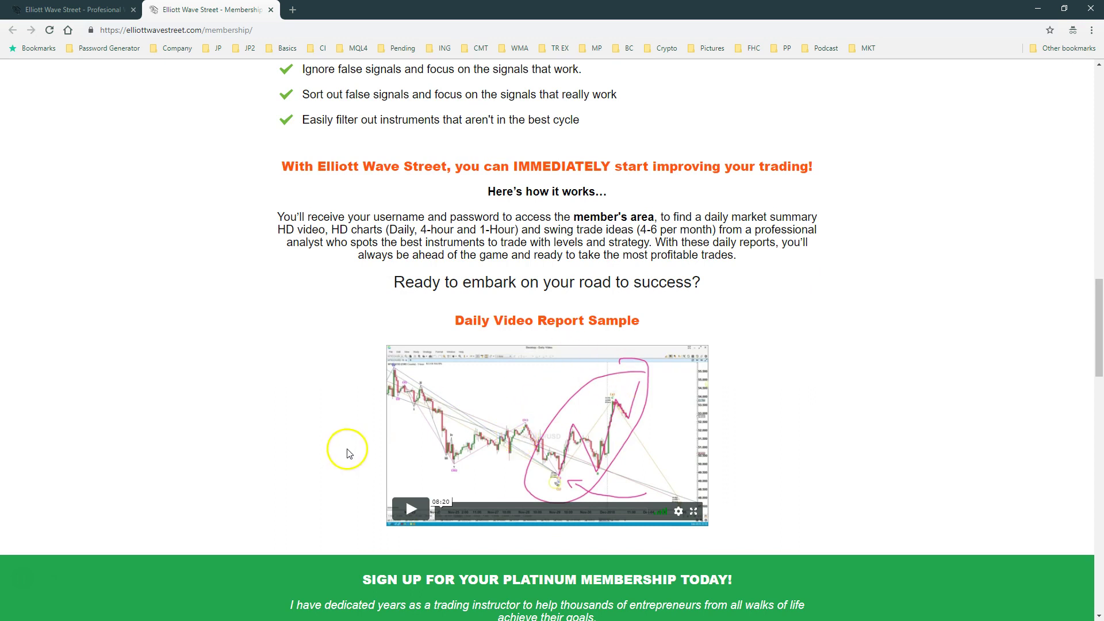
scroll(395, 435, "down", 3)
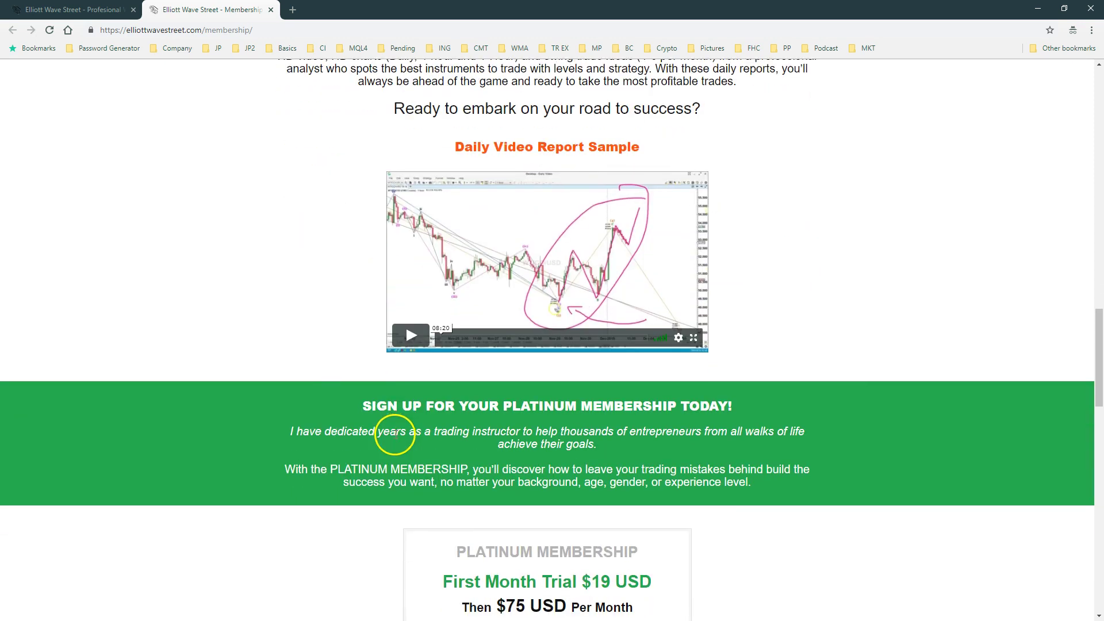
scroll(395, 434, "down", 3)
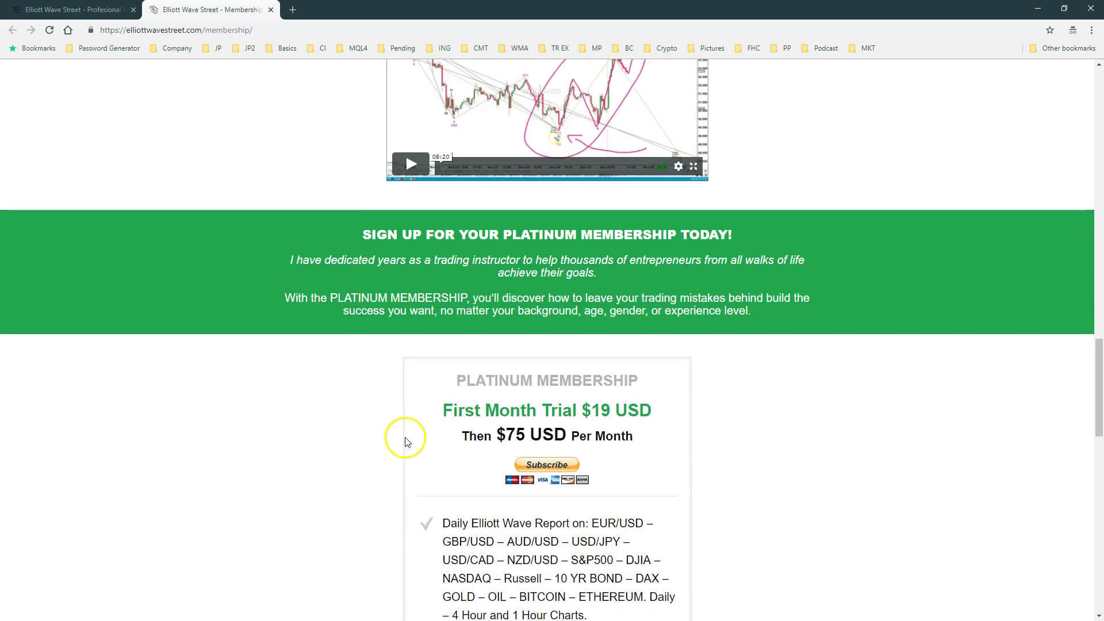
scroll(475, 413, "down", 1)
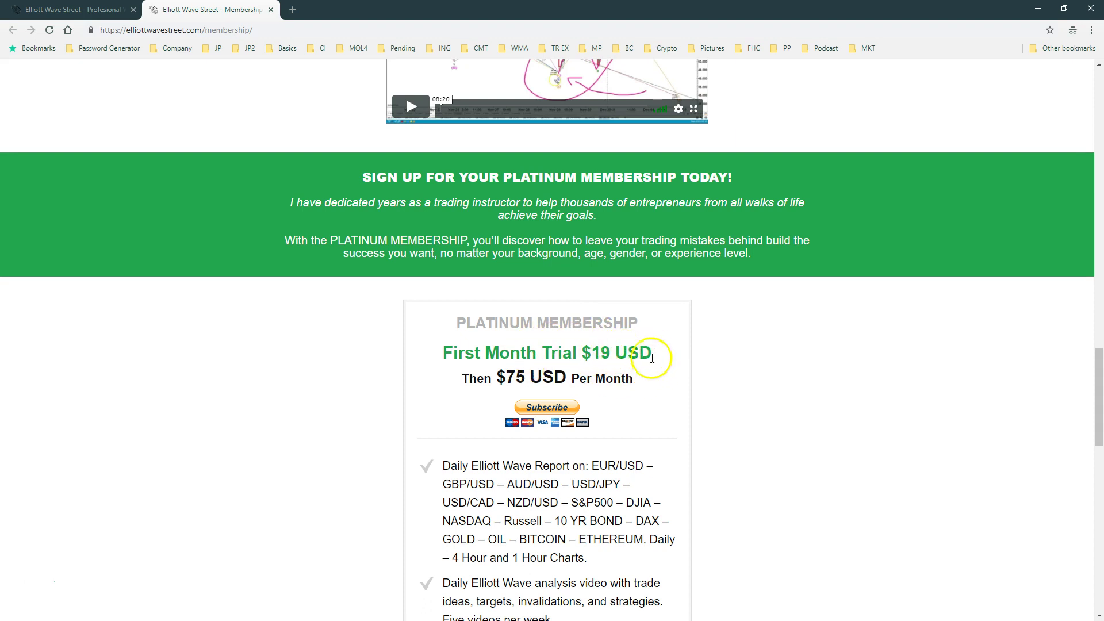
scroll(586, 354, "down", 1)
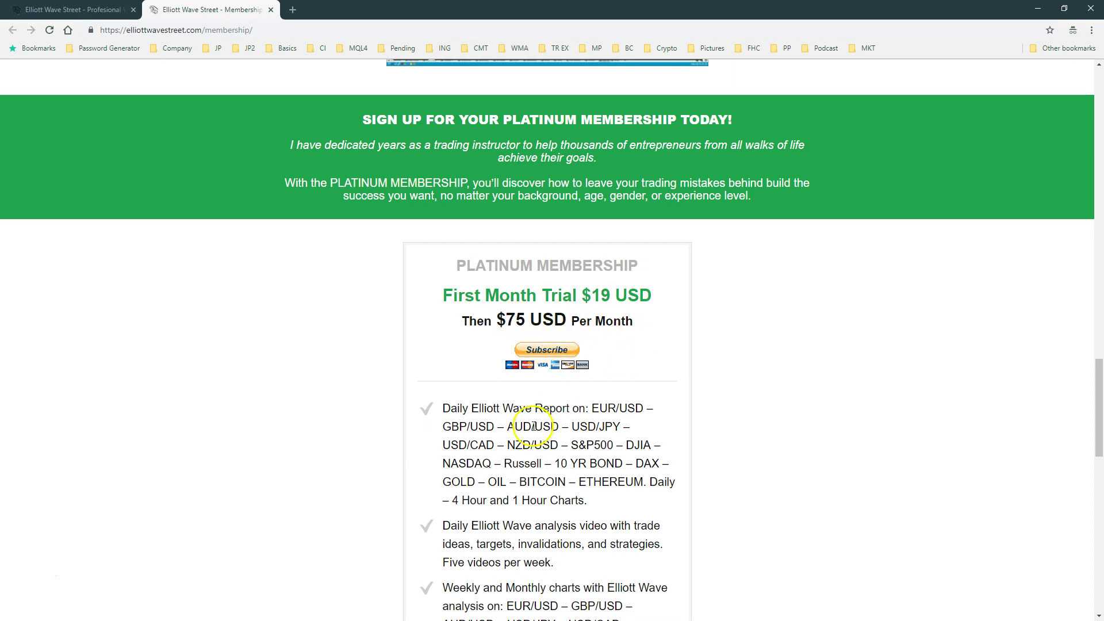
scroll(534, 425, "down", 1)
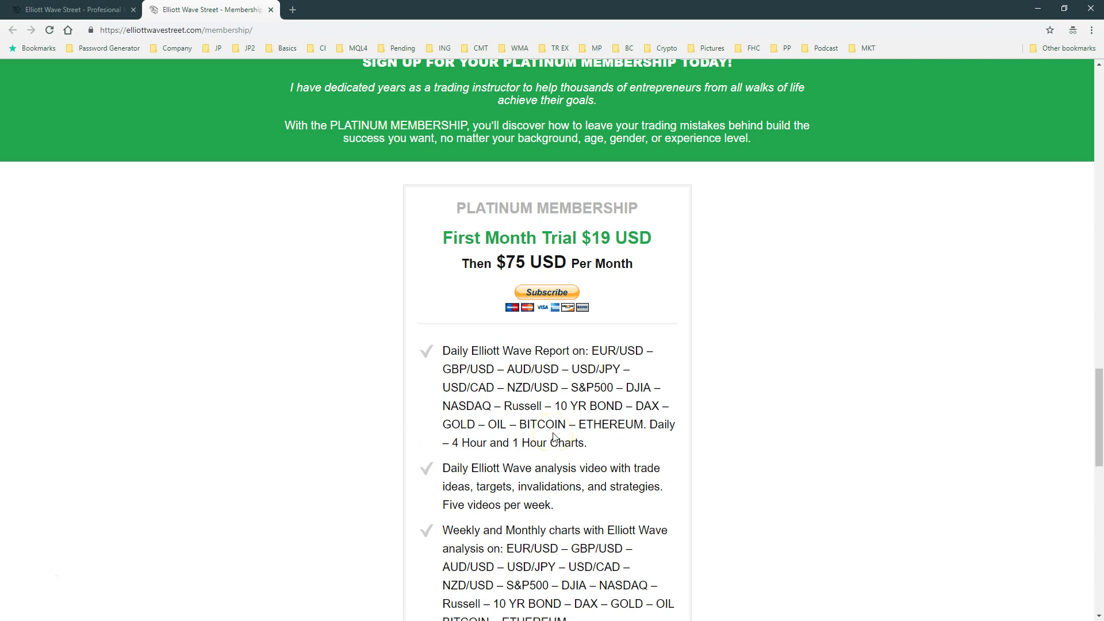
scroll(556, 437, "down", 1)
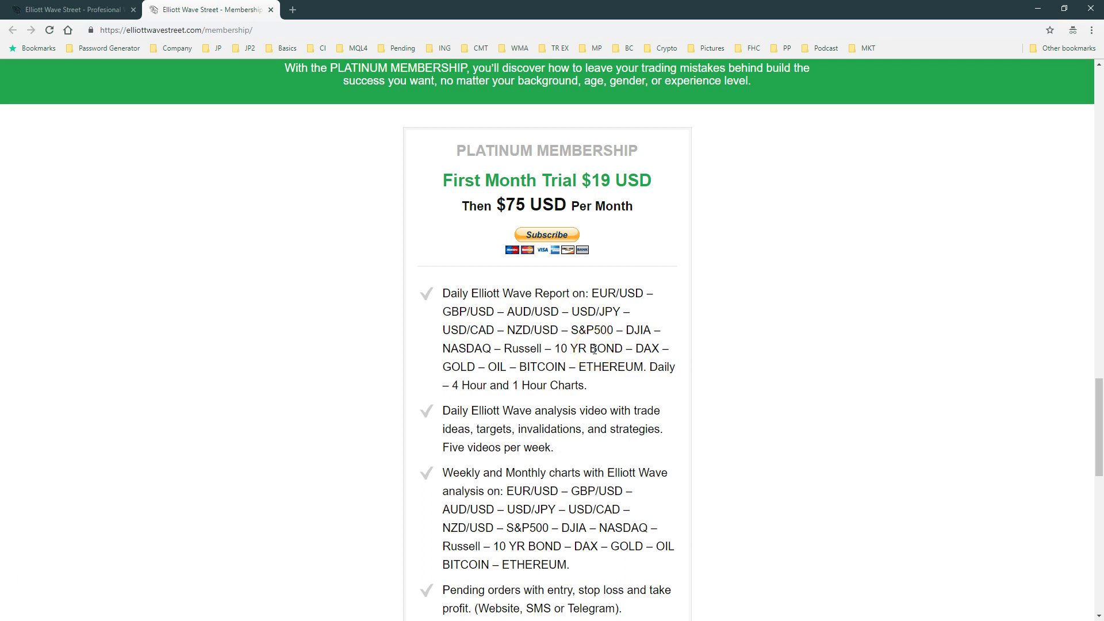
scroll(593, 428, "down", 1)
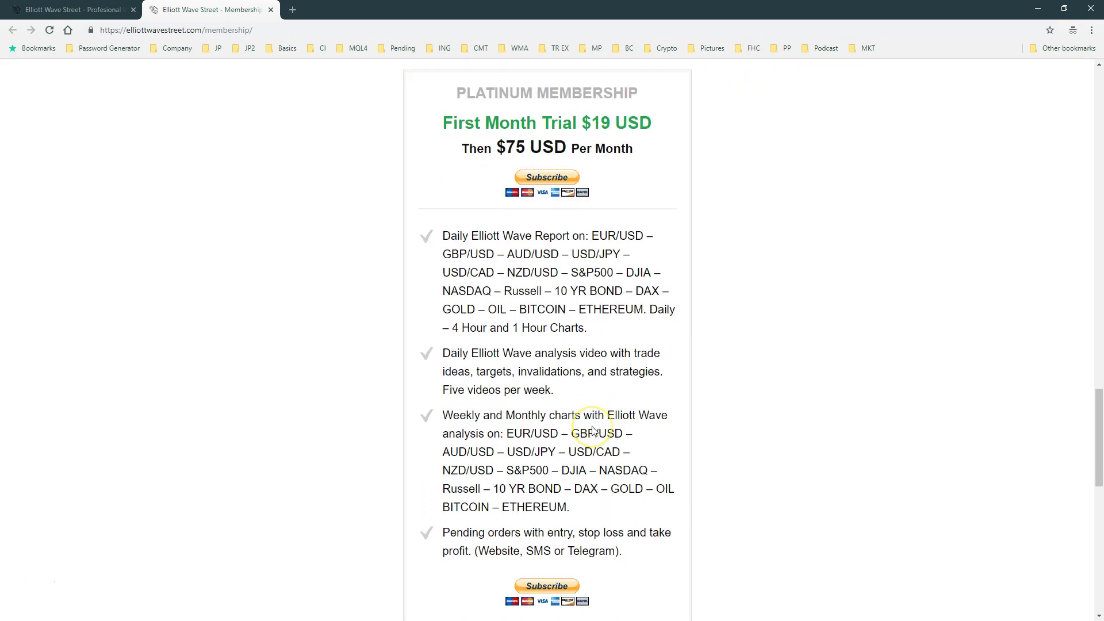
scroll(594, 430, "up", 3)
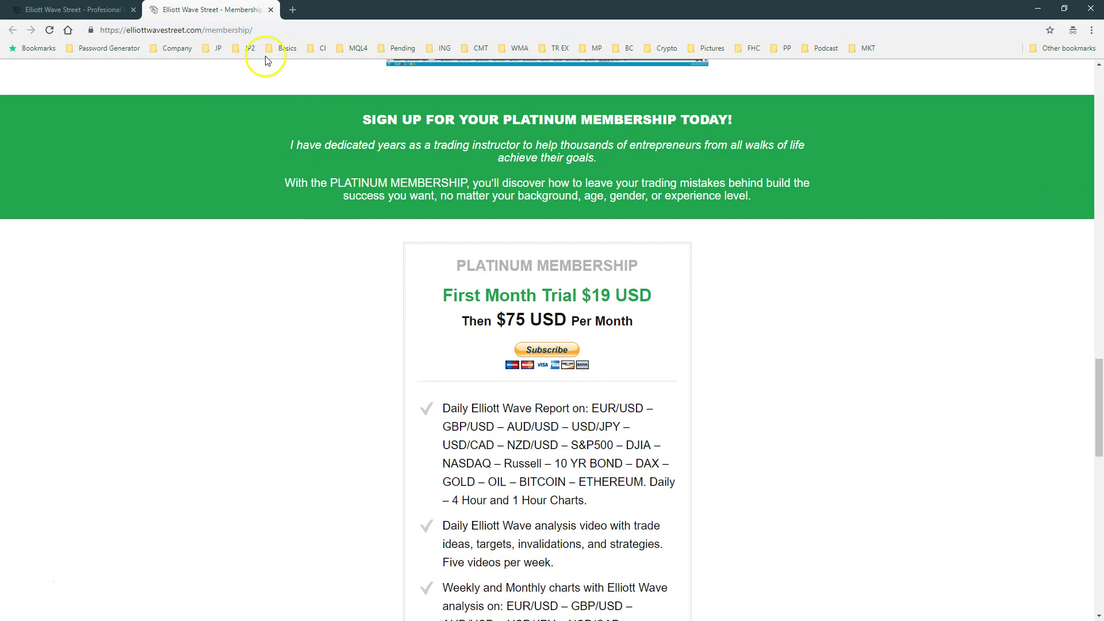